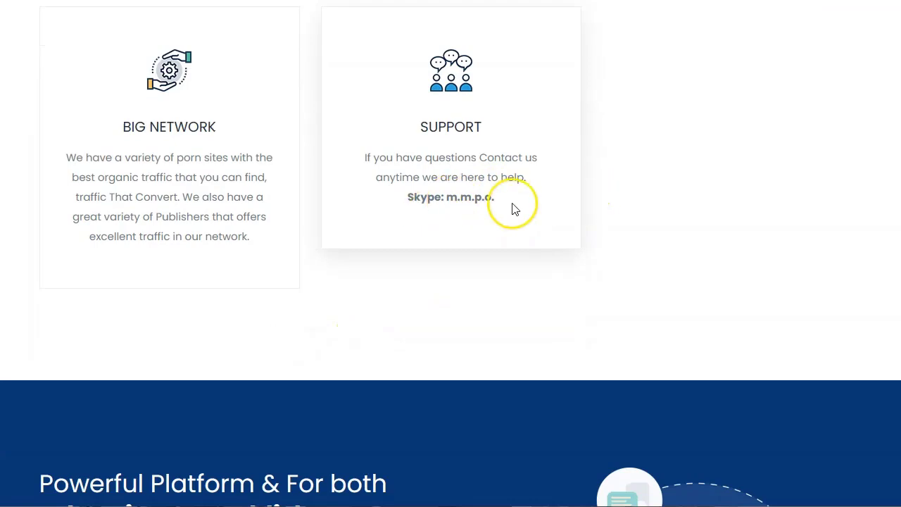
# Review the ad network's home page from the support section through the targeting and referral features to the footer
pyautogui.scroll(-2, 367, 301)
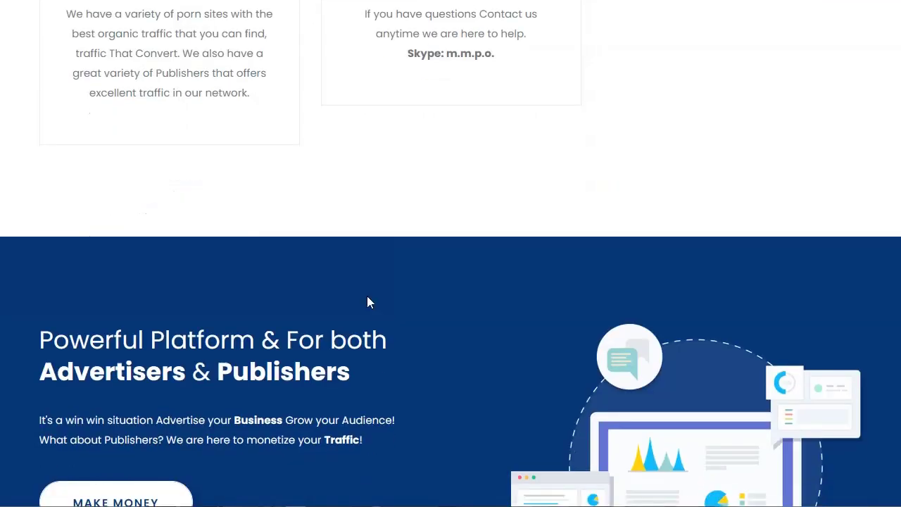
pyautogui.scroll(-3, 356, 269)
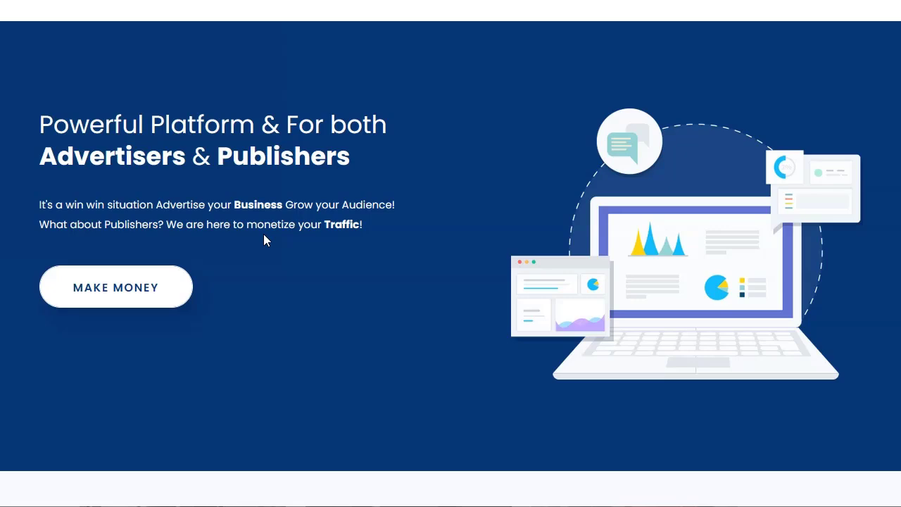
pyautogui.scroll(-3, 266, 267)
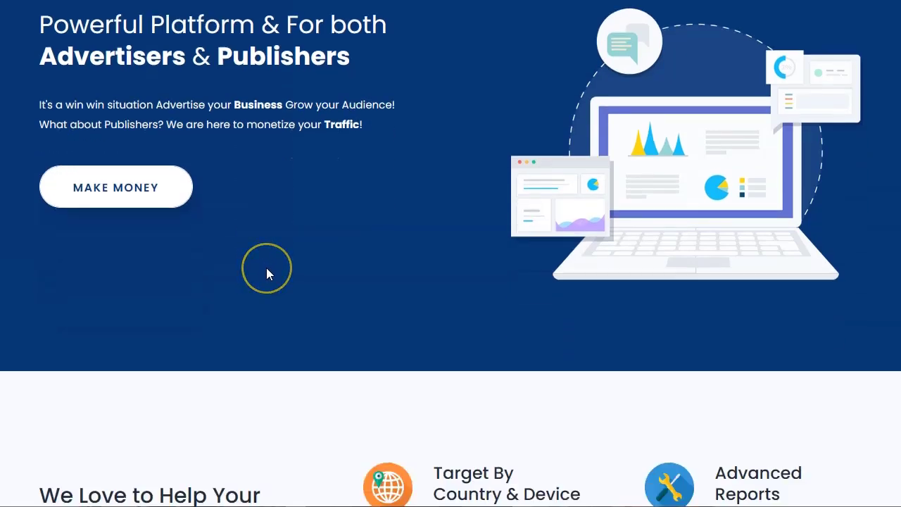
pyautogui.scroll(-3, 266, 275)
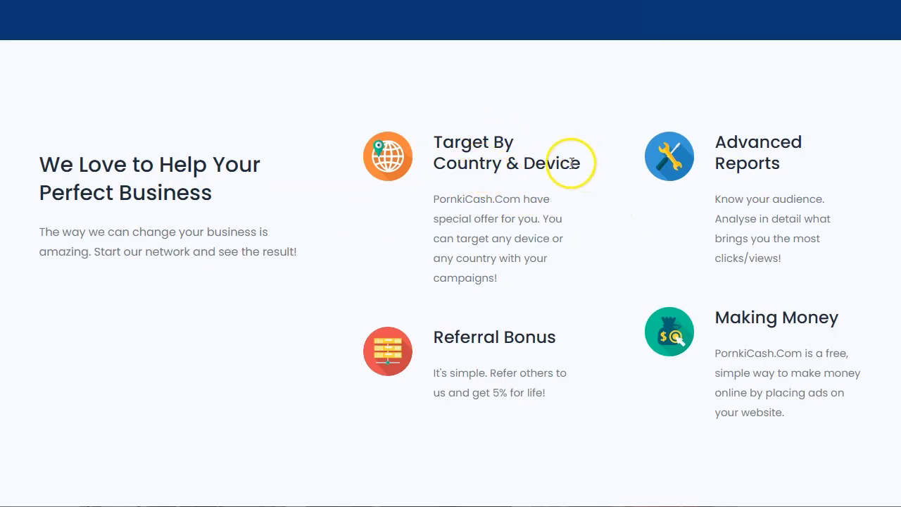
pyautogui.scroll(-2, 763, 236)
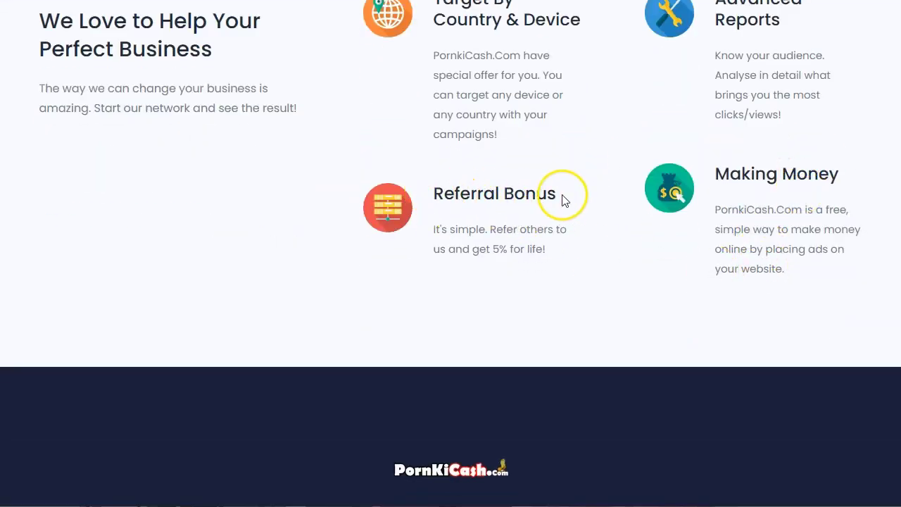
pyautogui.scroll(-3, 235, 310)
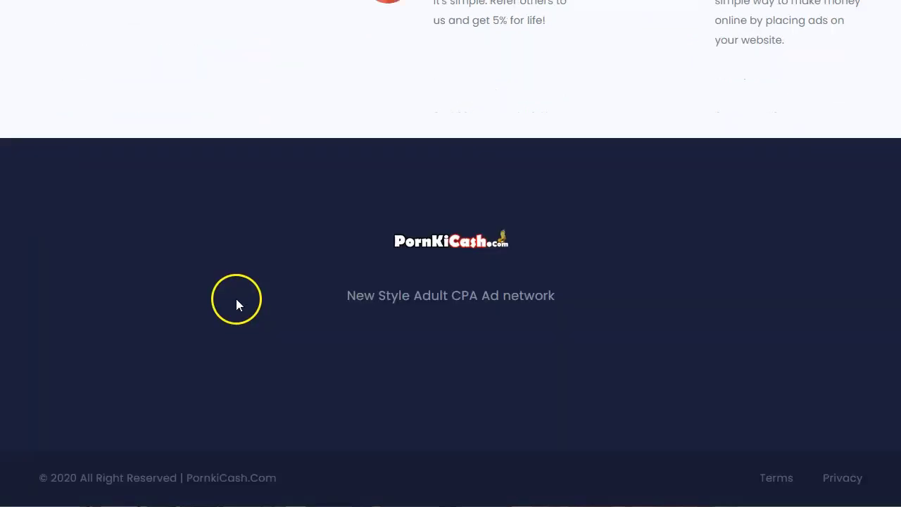
pyautogui.scroll(15, 539, 318)
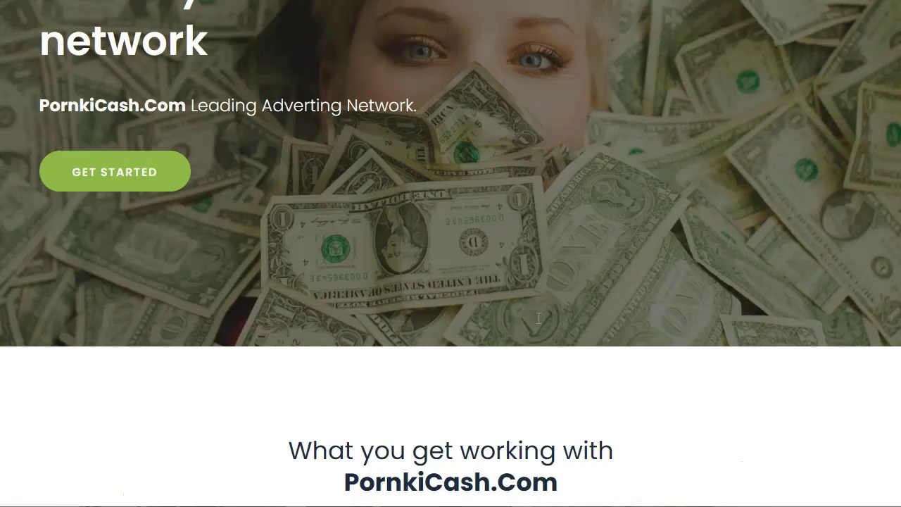
pyautogui.scroll(3, 539, 318)
# Open the registration page and look through the Advertiser page's description of CPA campaigns
pyautogui.click(738, 55)
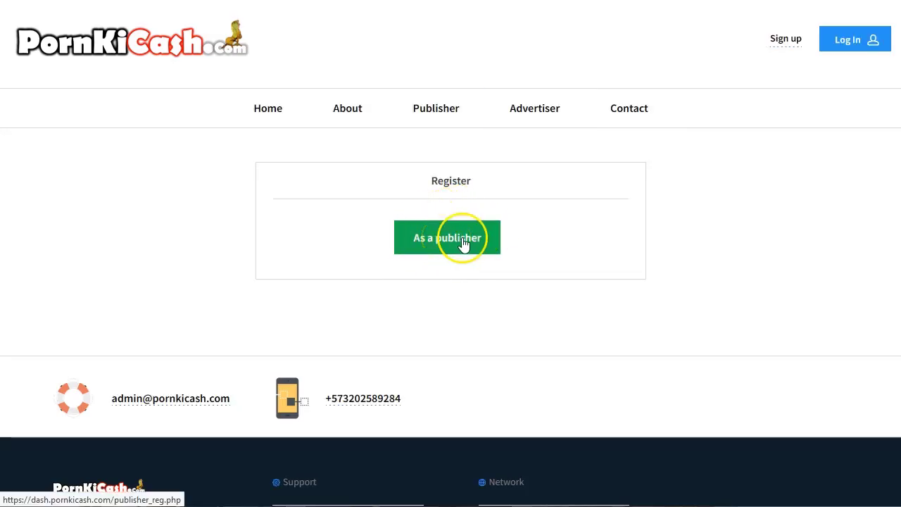
pyautogui.click(466, 244)
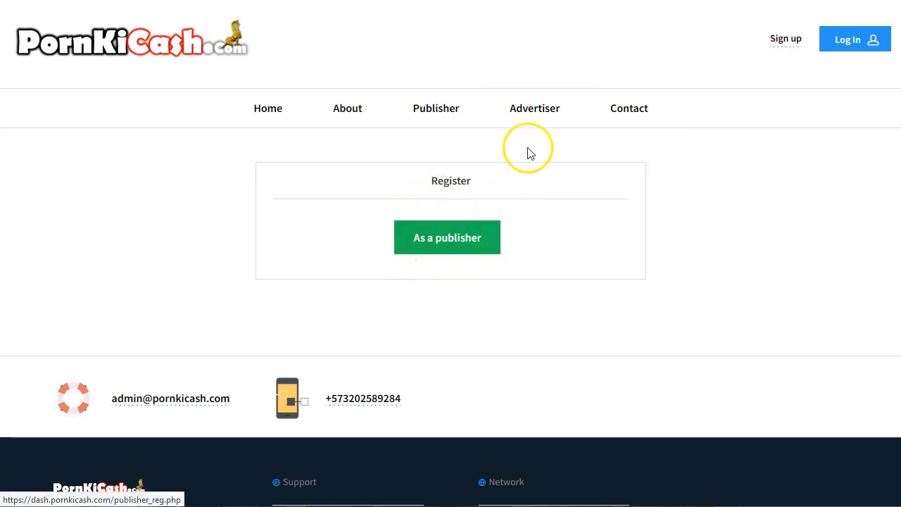
pyautogui.click(540, 121)
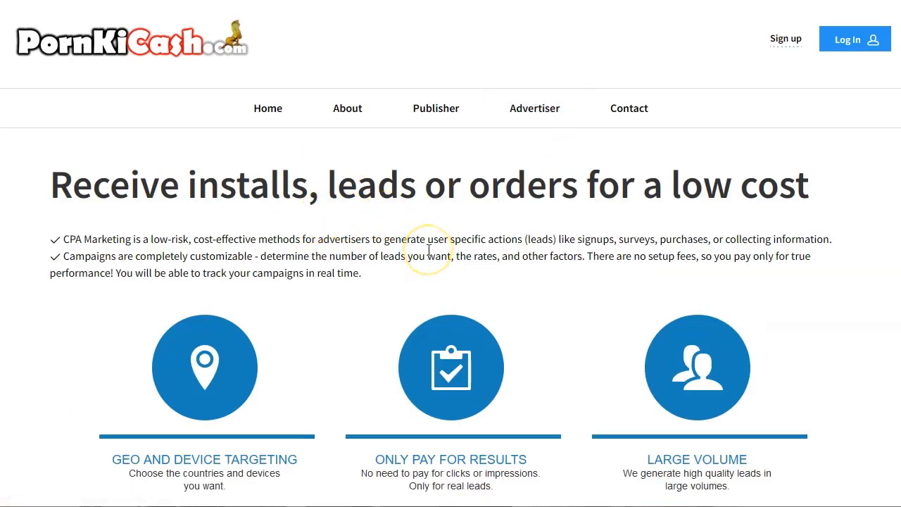
pyautogui.scroll(-10, 428, 255)
pyautogui.scroll(10, 428, 256)
# Open the publisher account form and examine the Account Details fields down to Payment Details
pyautogui.click(439, 110)
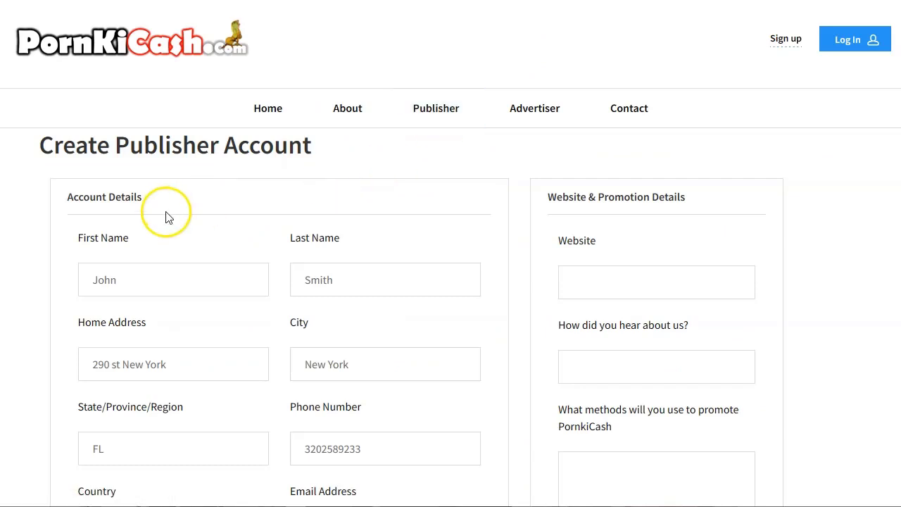
pyautogui.scroll(-2, 194, 224)
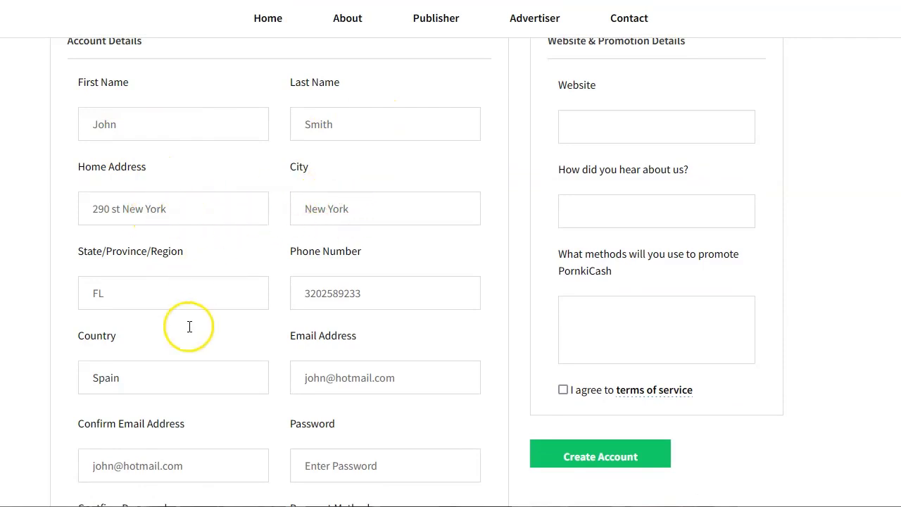
pyautogui.scroll(-2, 389, 296)
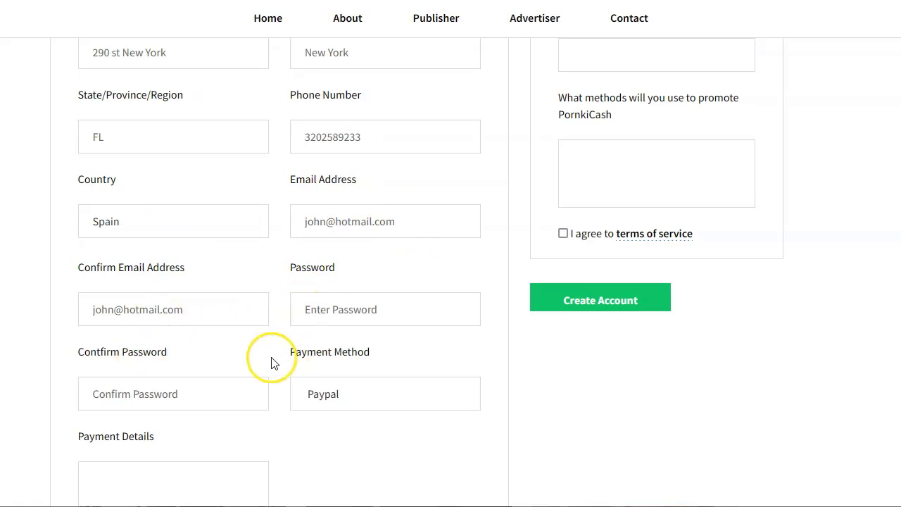
pyautogui.scroll(-2, 188, 372)
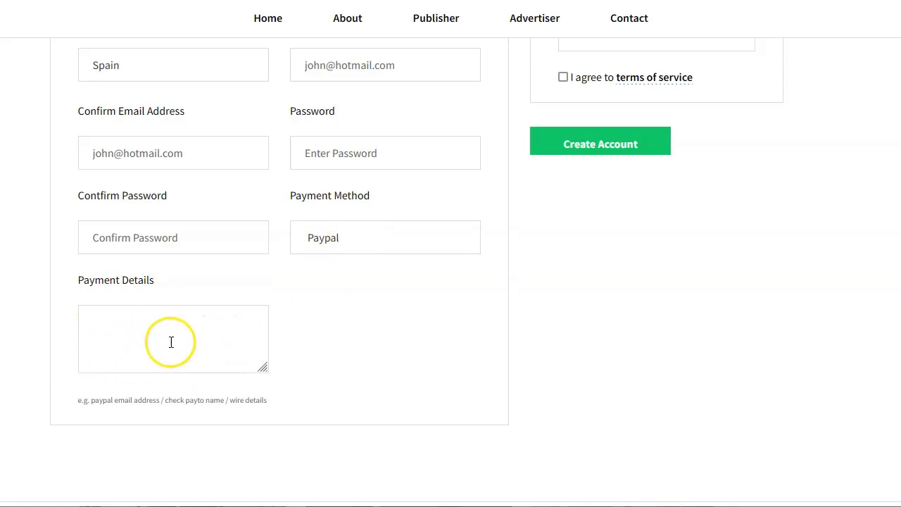
pyautogui.scroll(5, 619, 282)
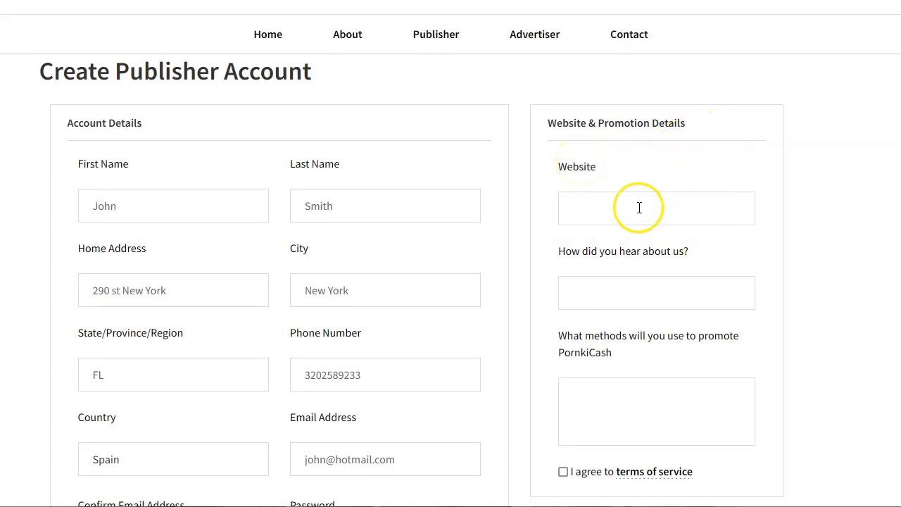
# Examine the Website & Promotion Details section, including the referral source and promotion methods fields and the terms of service checkbox
pyautogui.click(639, 294)
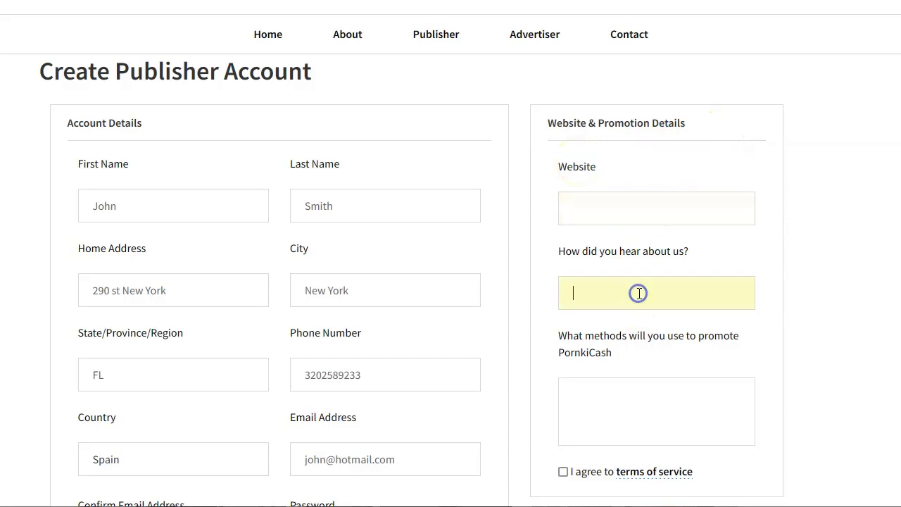
pyautogui.scroll(-3, 639, 293)
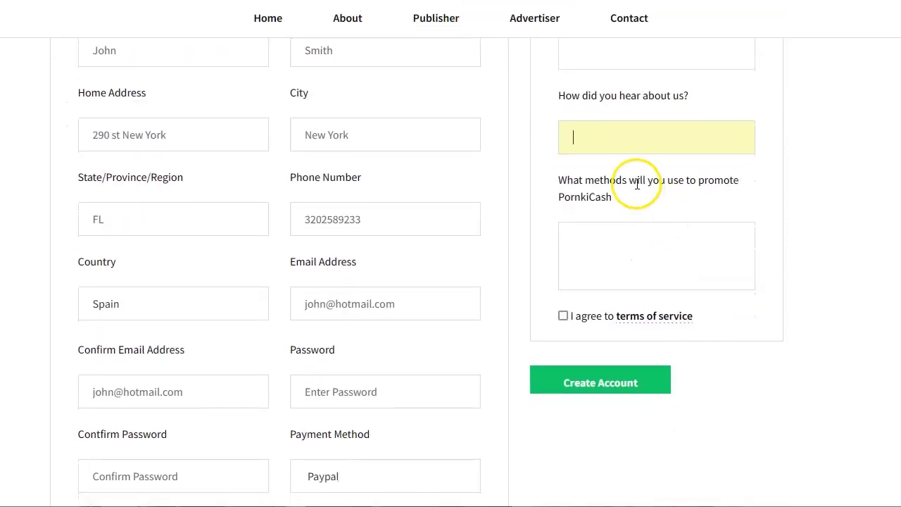
pyautogui.click(603, 258)
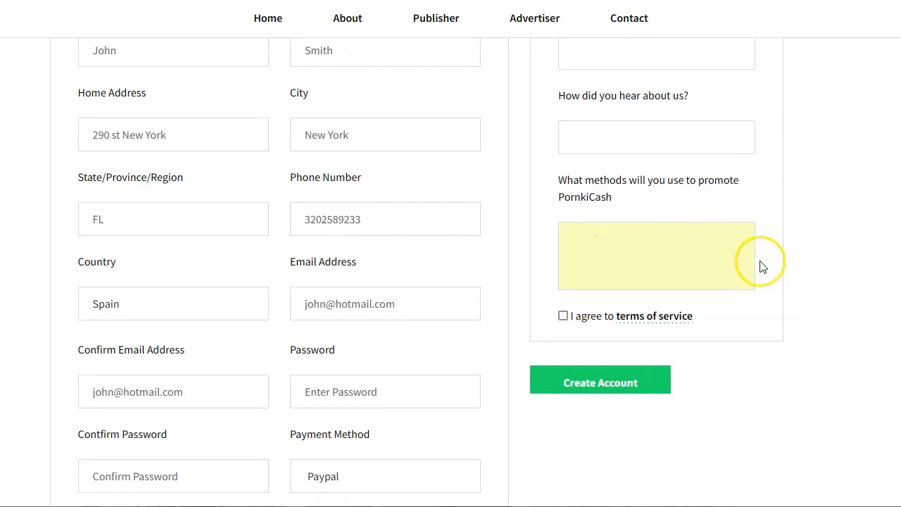
pyautogui.scroll(-1, 739, 384)
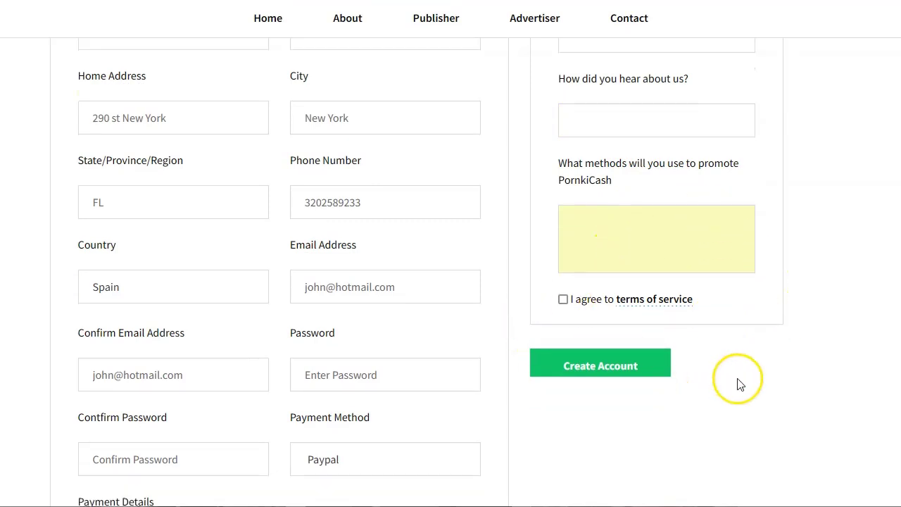
# Look over the payment fields and the contact details below the publisher registration form
pyautogui.scroll(-3, 739, 384)
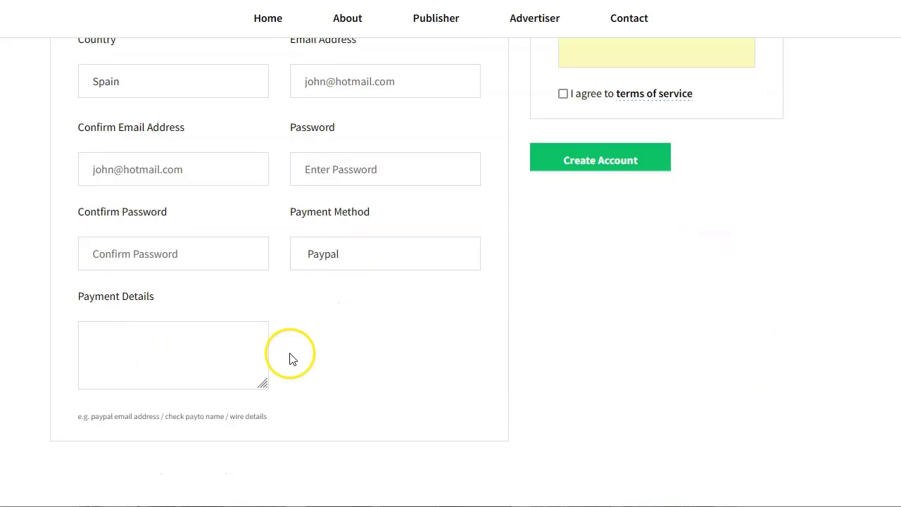
pyautogui.scroll(-4, 295, 359)
pyautogui.scroll(2, 233, 363)
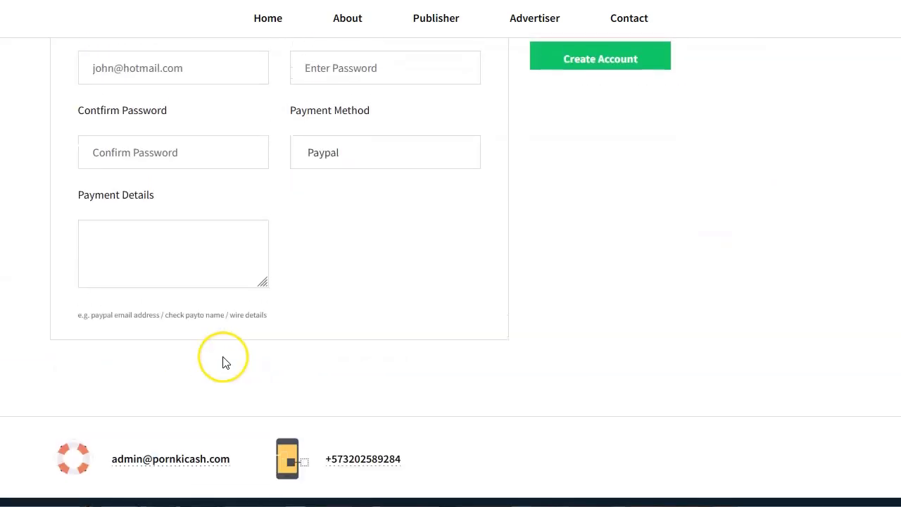
pyautogui.scroll(6, 222, 362)
pyautogui.scroll(-2, 412, 355)
pyautogui.scroll(3, 425, 344)
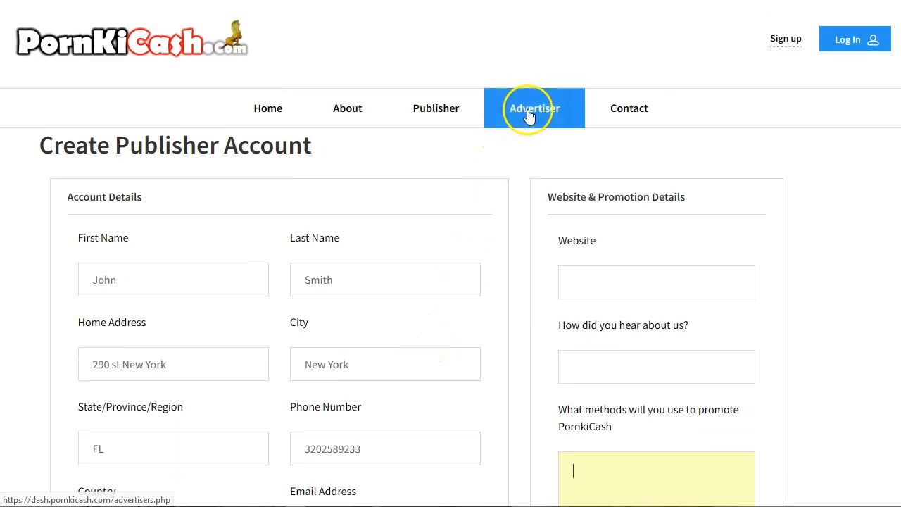
# Return to the Advertiser page and examine the contact message form down to its security code field
pyautogui.scroll(-5, 328, 262)
pyautogui.scroll(3, 328, 258)
pyautogui.click(445, 253)
pyautogui.scroll(-3, 165, 340)
pyautogui.scroll(-5, 165, 340)
pyautogui.scroll(3, 171, 225)
pyautogui.scroll(-3, 171, 252)
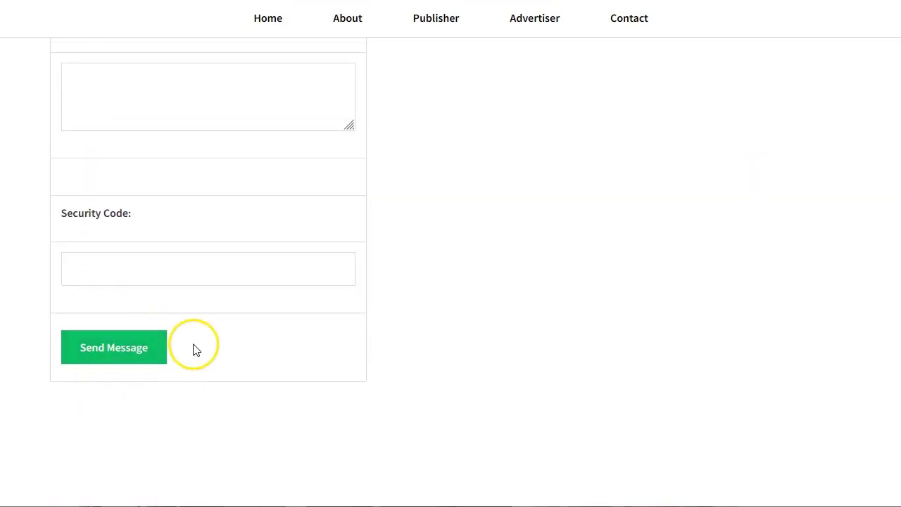
pyautogui.scroll(10, 537, 314)
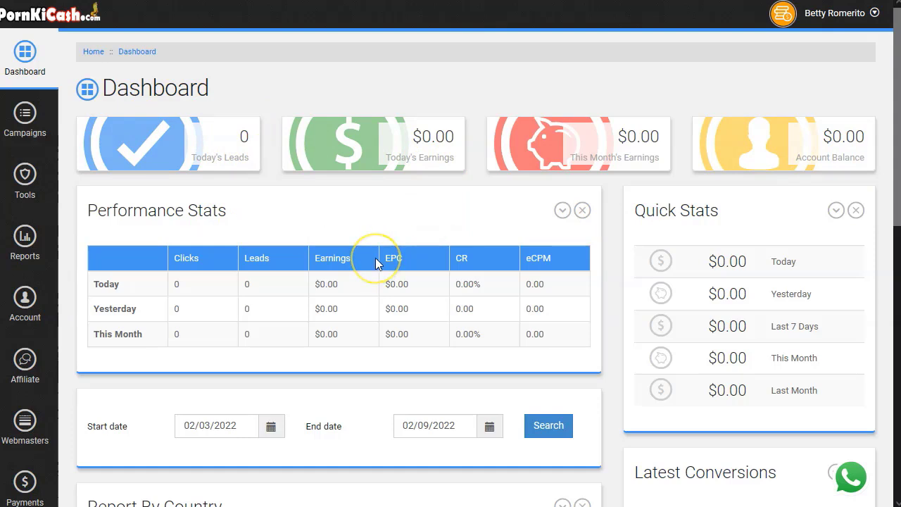
# Examine the publisher dashboard's performance stats, Report By Country, news section and available account areas
pyautogui.scroll(-1, 148, 262)
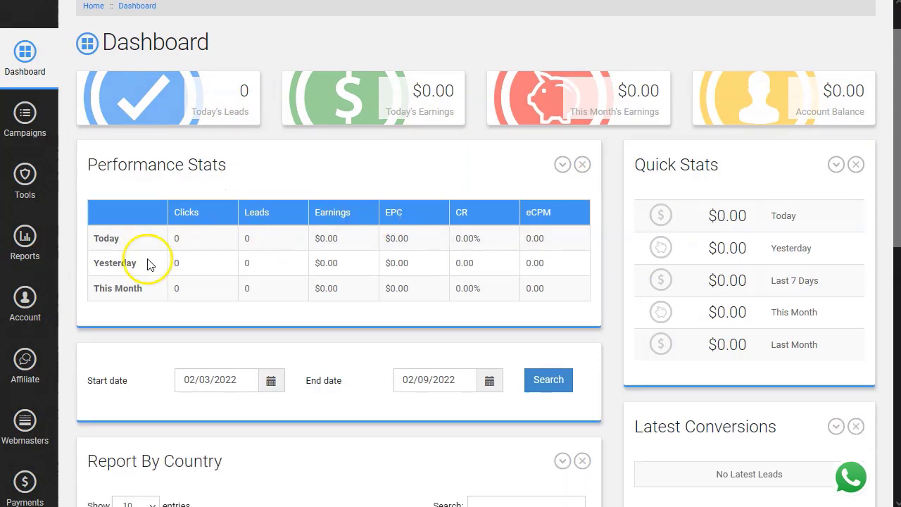
pyautogui.scroll(-2, 141, 254)
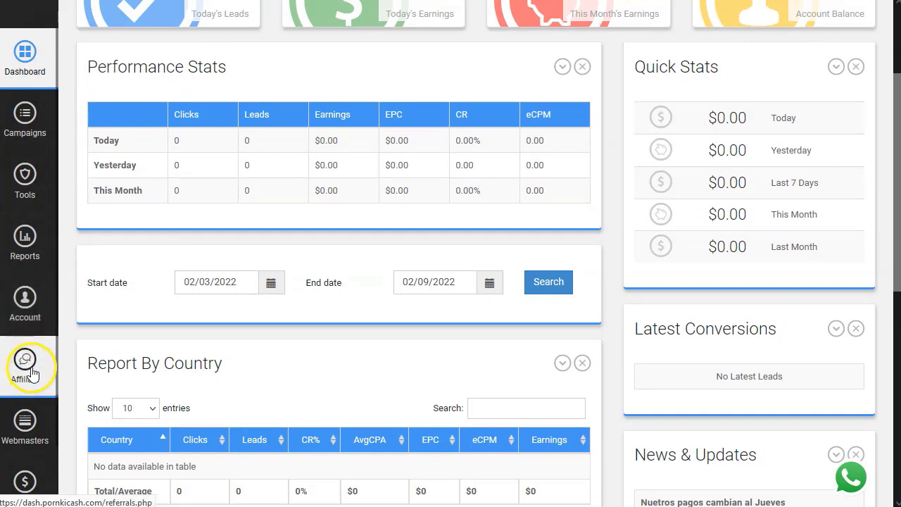
pyautogui.scroll(-3, 25, 419)
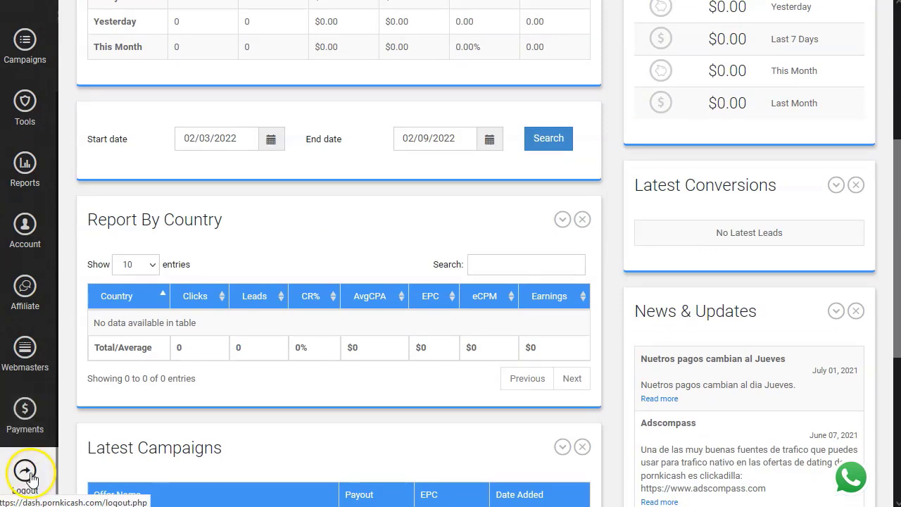
pyautogui.scroll(5, 91, 255)
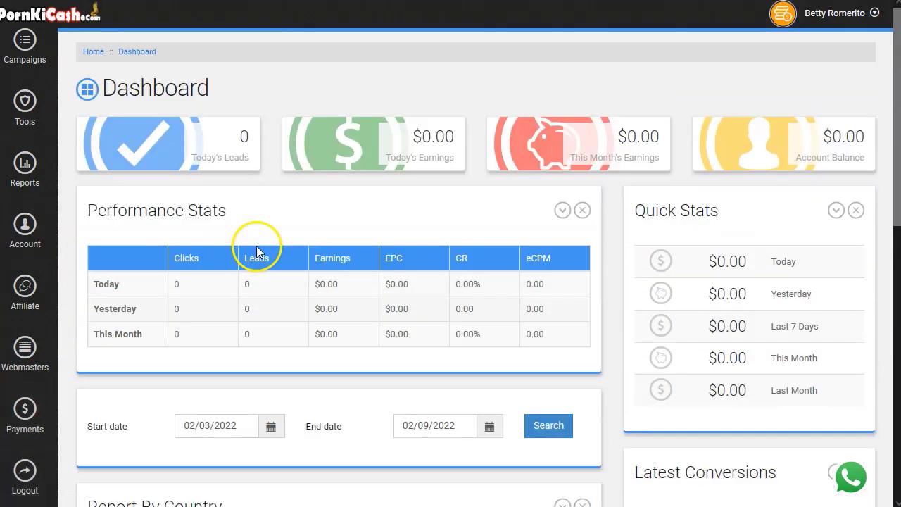
# Open the campaign listing and look over the offers for the United States
pyautogui.click(26, 42)
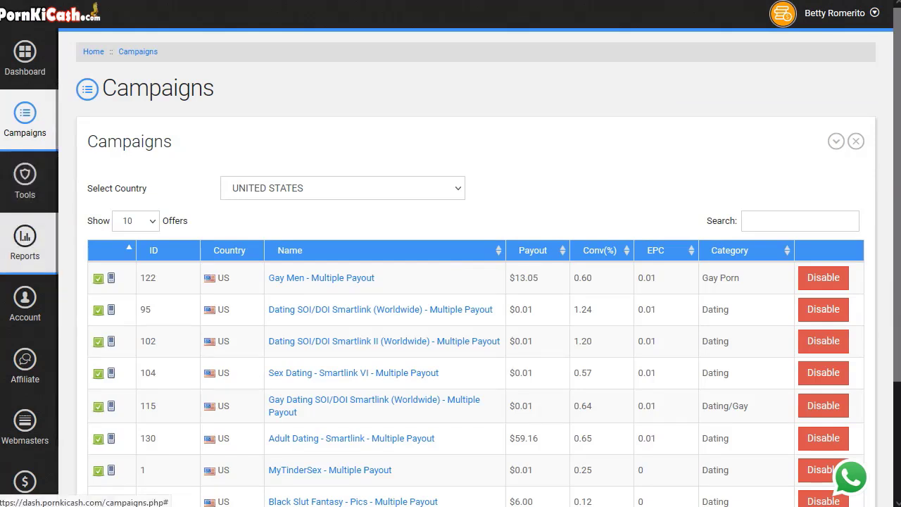
pyautogui.moveTo(3, 257); pyautogui.dragTo(7, 257)
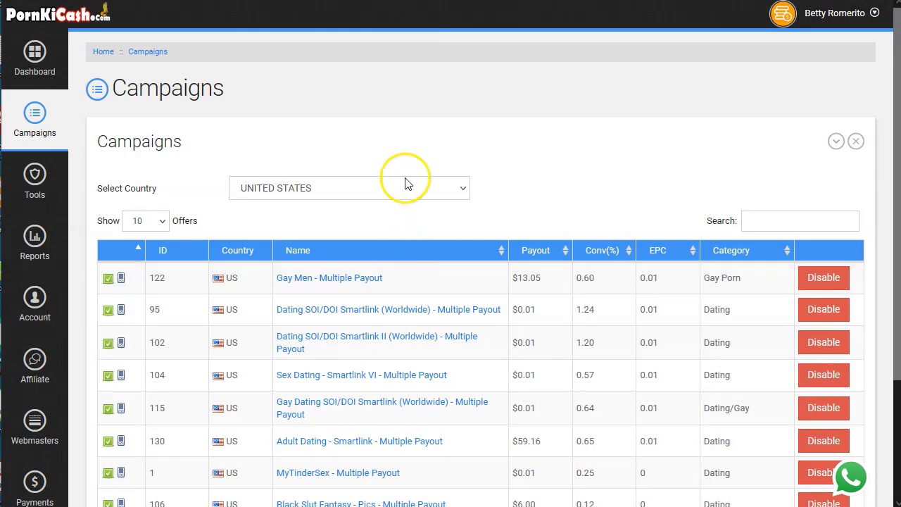
pyautogui.scroll(-2, 387, 274)
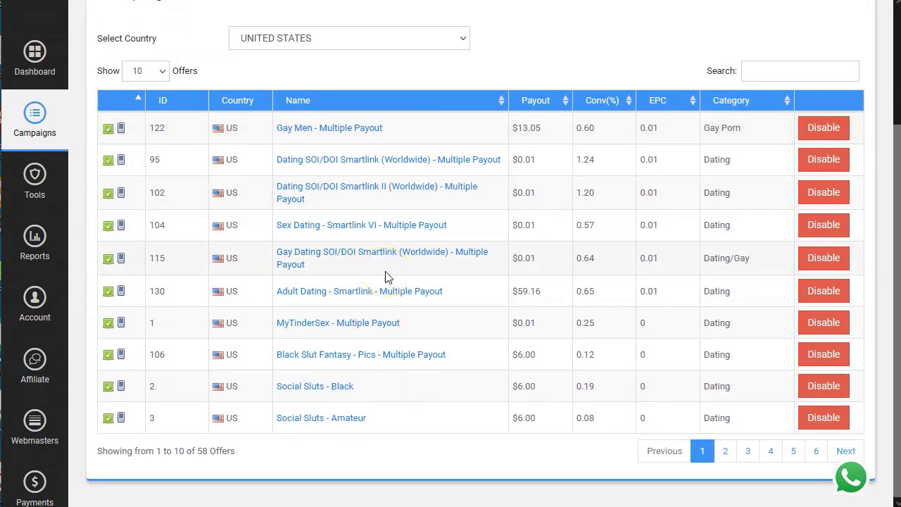
pyautogui.scroll(2, 387, 276)
# Filter the campaign offers by the country Colombia
pyautogui.click(388, 188)
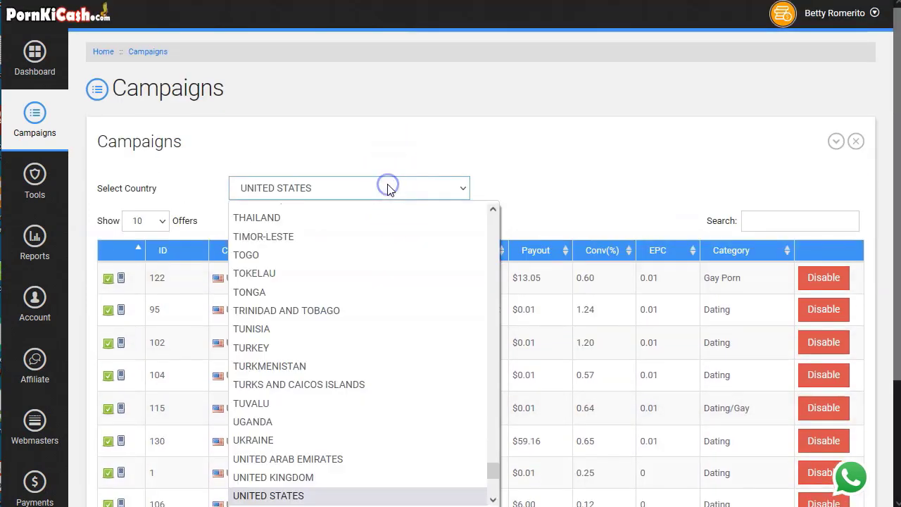
pyautogui.scroll(-3, 336, 303)
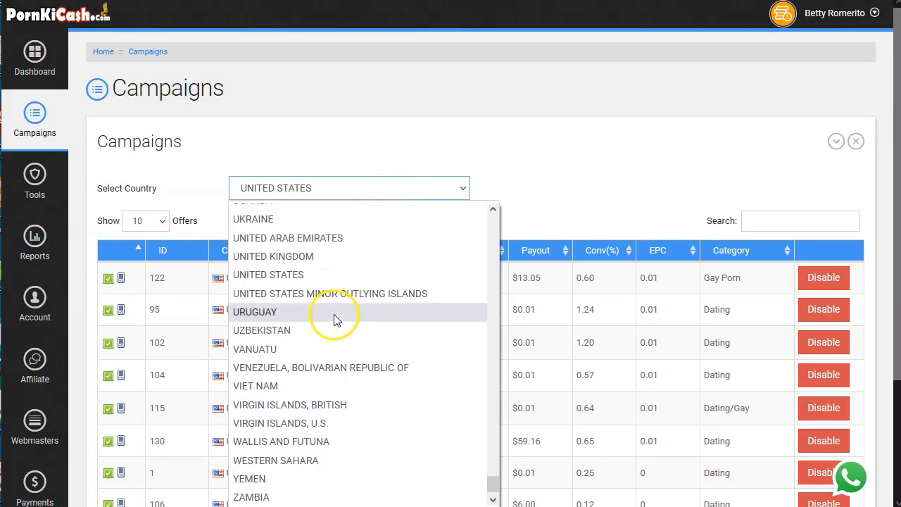
pyautogui.write('co')
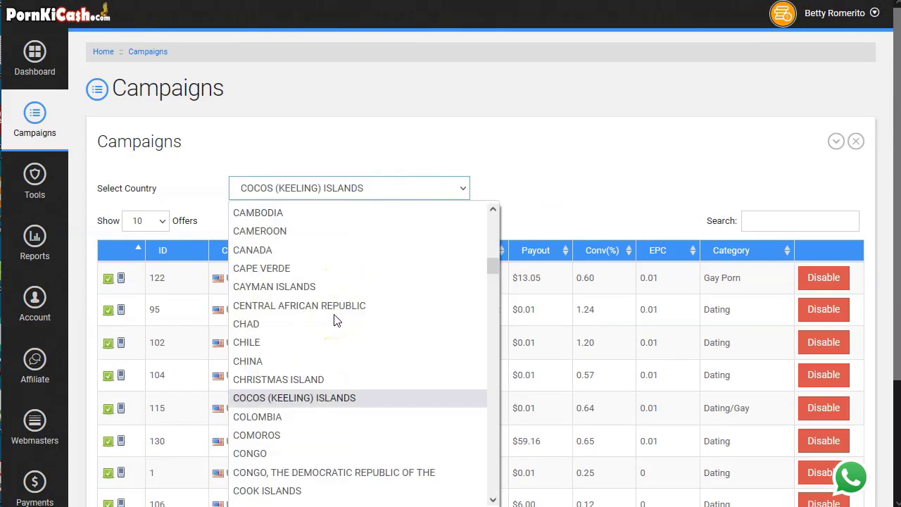
pyautogui.click(290, 413)
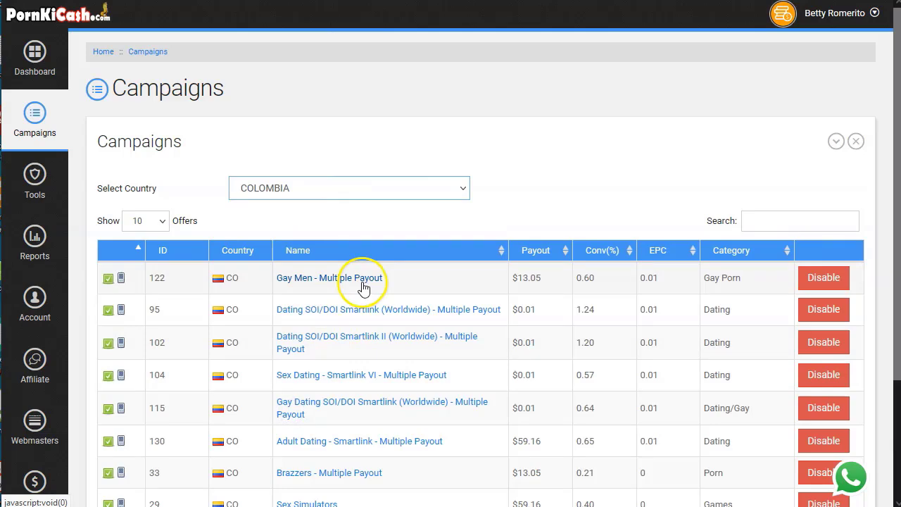
# Examine the Colombia campaign offers down to the offer count at the end of the table
pyautogui.scroll(-2, 347, 320)
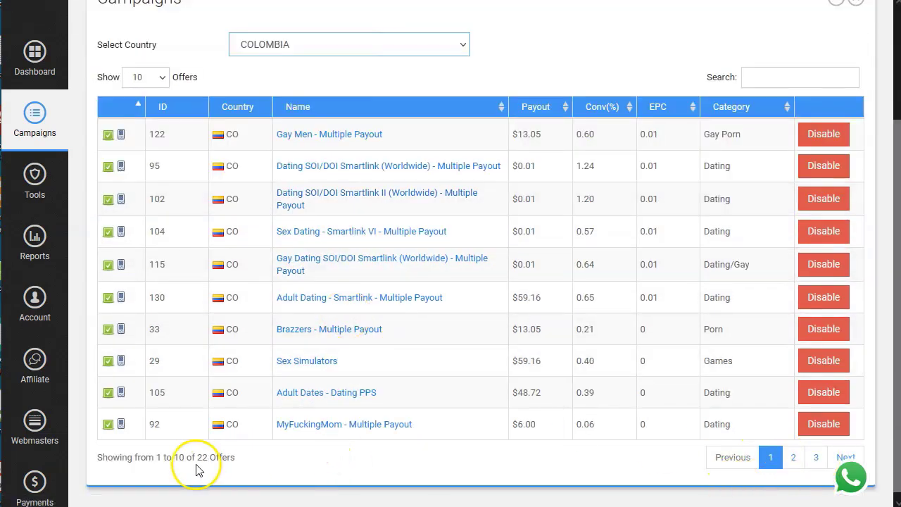
pyautogui.moveTo(196, 457); pyautogui.dragTo(212, 457)
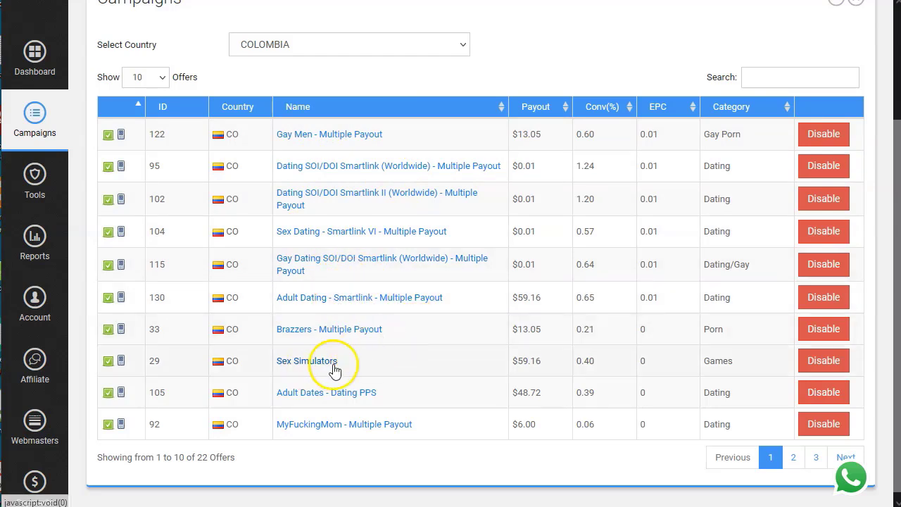
pyautogui.scroll(2, 392, 321)
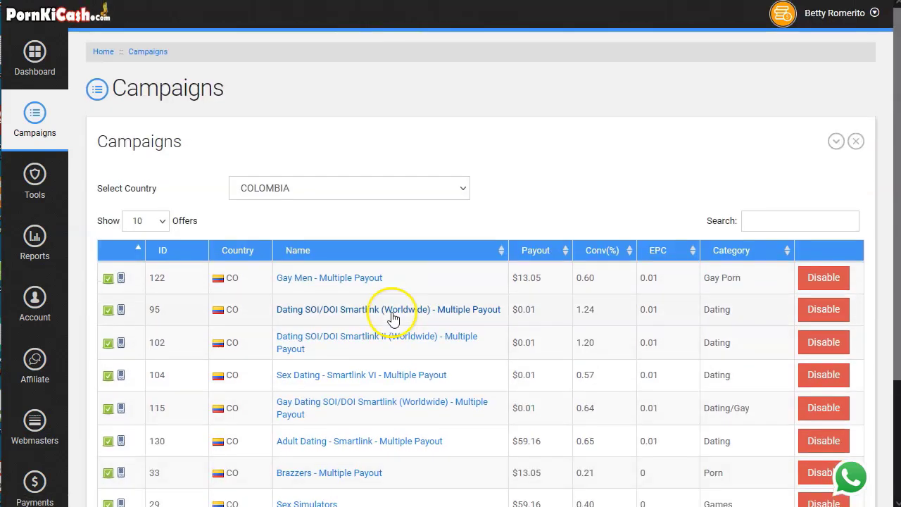
# Filter the campaign offers by the country Mexico and look over the listed offers
pyautogui.click(301, 188)
pyautogui.press('m')
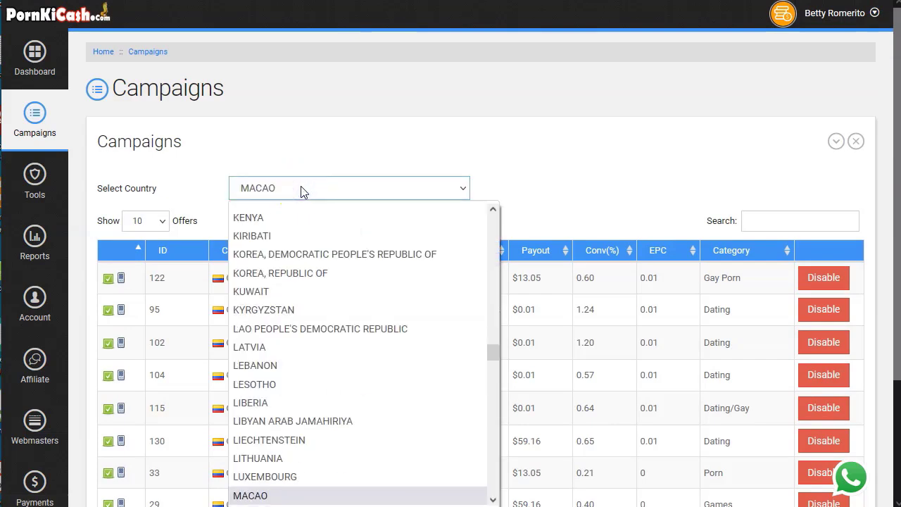
pyautogui.scroll(-3, 292, 385)
pyautogui.scroll(-5, 292, 386)
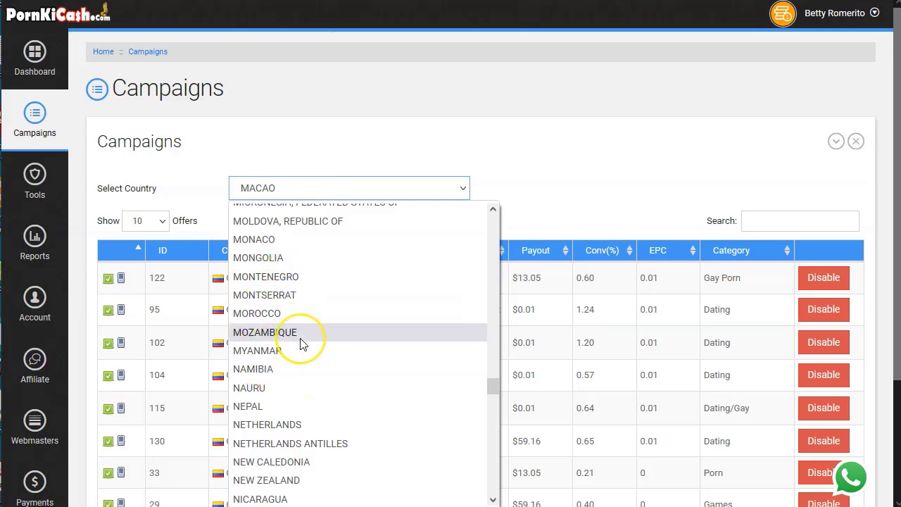
pyautogui.scroll(2, 301, 345)
pyautogui.click(285, 303)
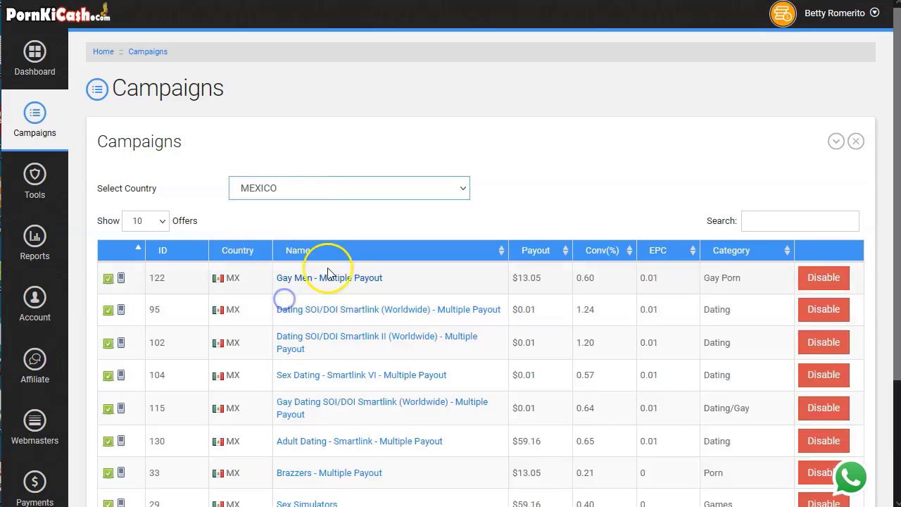
pyautogui.scroll(-1, 572, 166)
pyautogui.scroll(1, 312, 225)
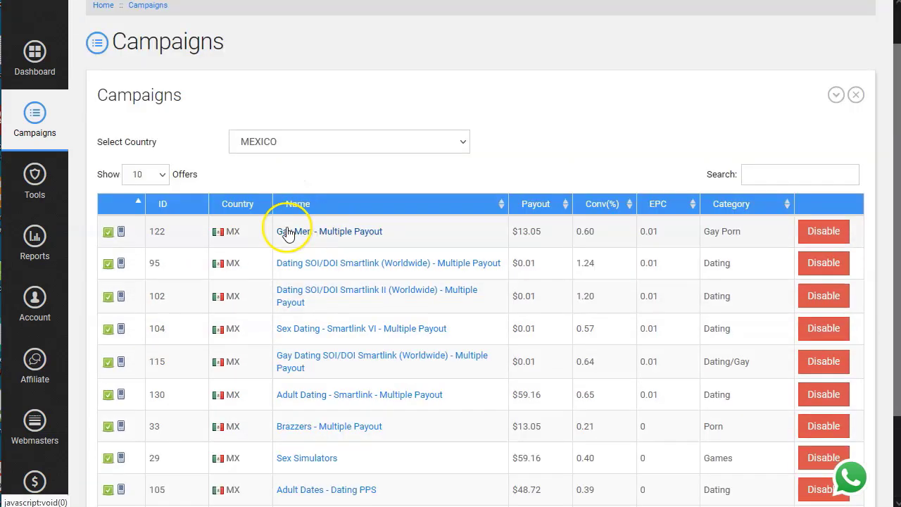
# Examine the Dating SOI/DOI Smartlink (Worldwide) offer's tracking links, payout, EPC, supported platforms and category, and close its details
pyautogui.click(328, 263)
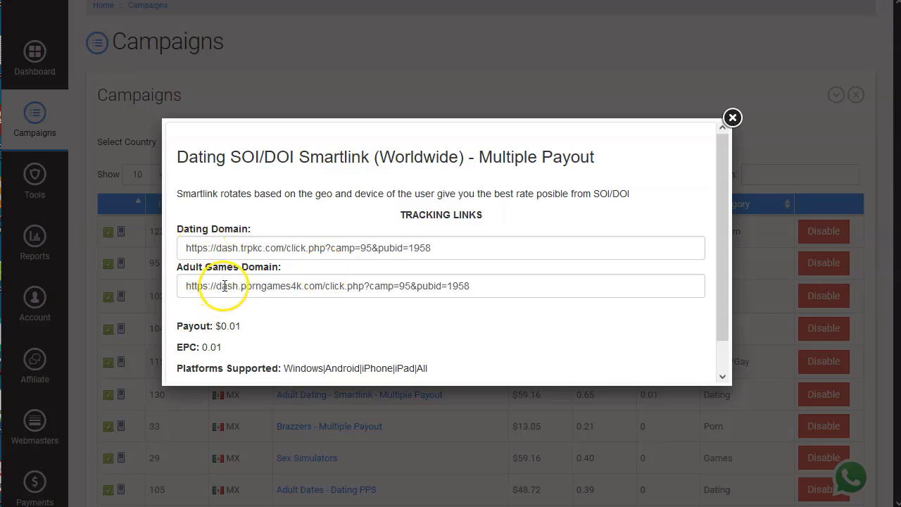
pyautogui.scroll(-1, 424, 281)
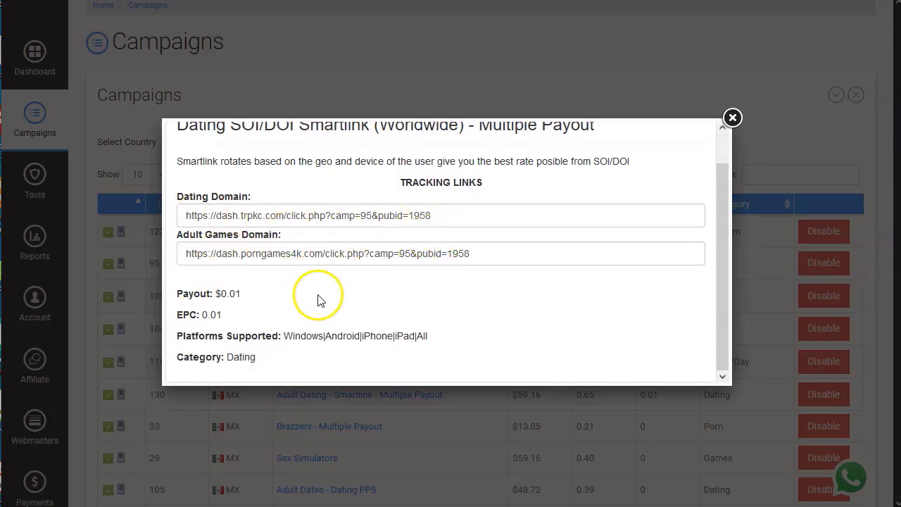
pyautogui.click(242, 299)
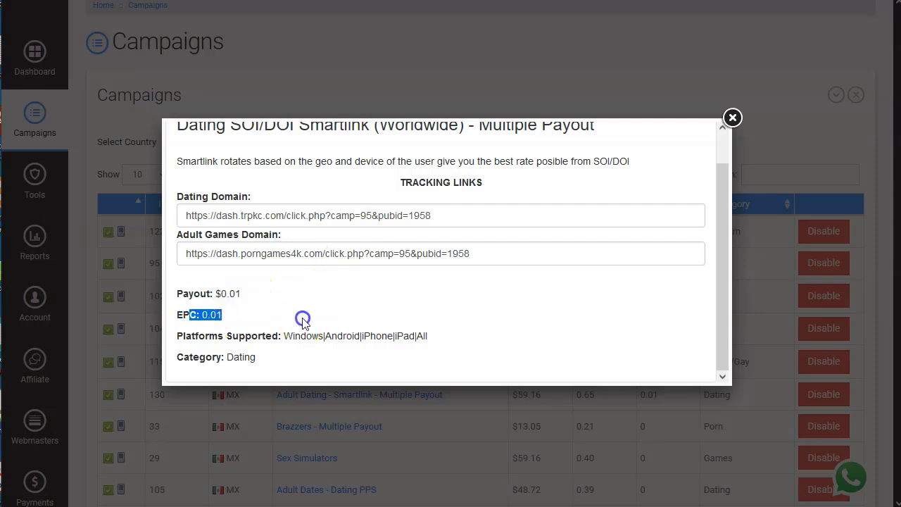
pyautogui.click(303, 320)
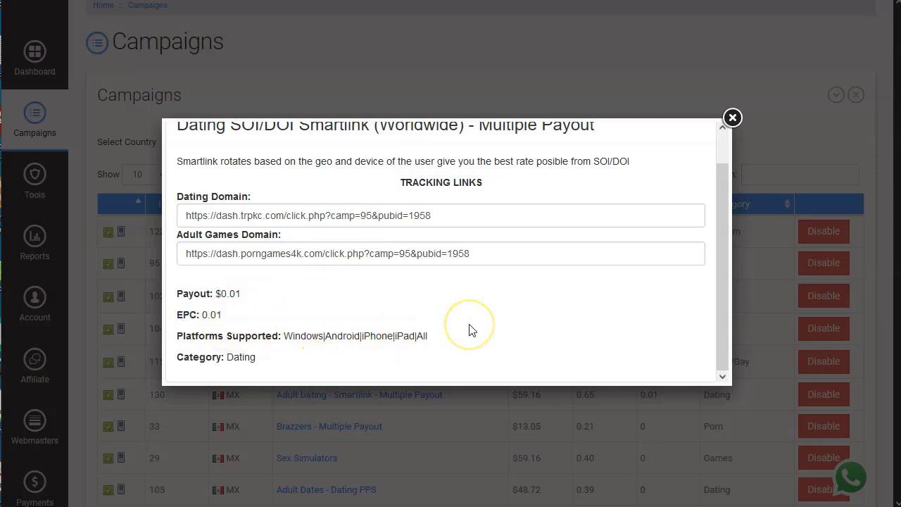
pyautogui.click(733, 118)
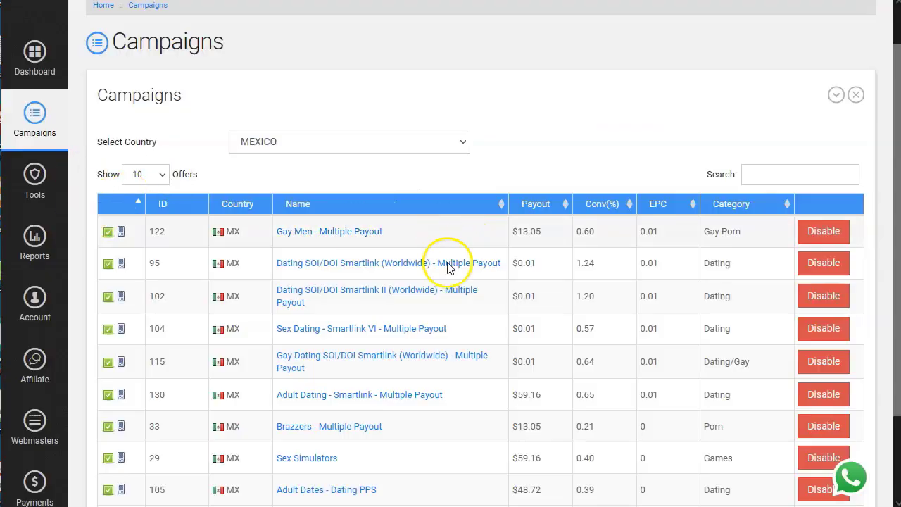
# Open the OfferWall tool's settings and examine the points ratio and the offerwall embed code
pyautogui.click(35, 176)
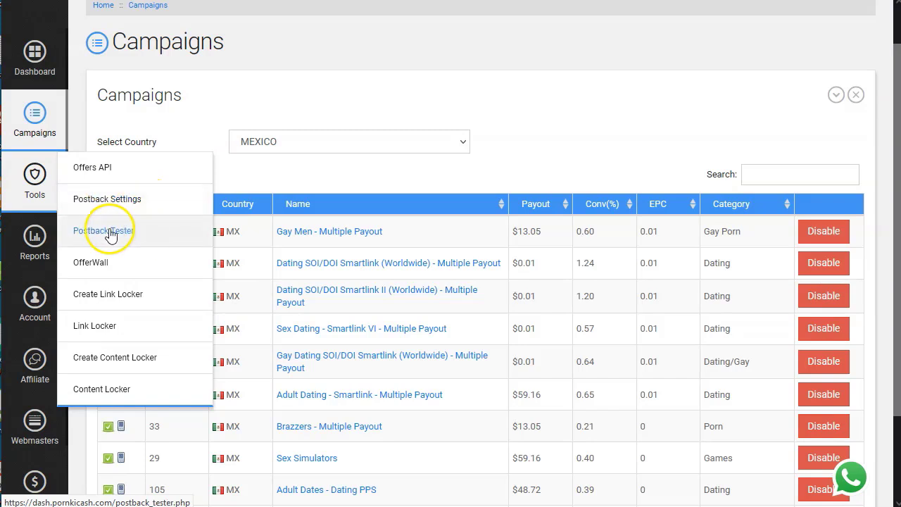
pyautogui.click(98, 266)
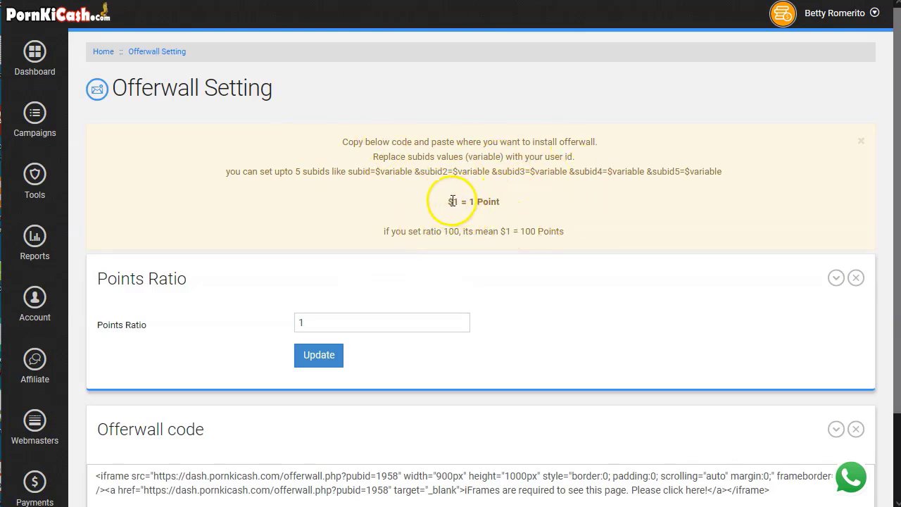
pyautogui.scroll(-1, 199, 317)
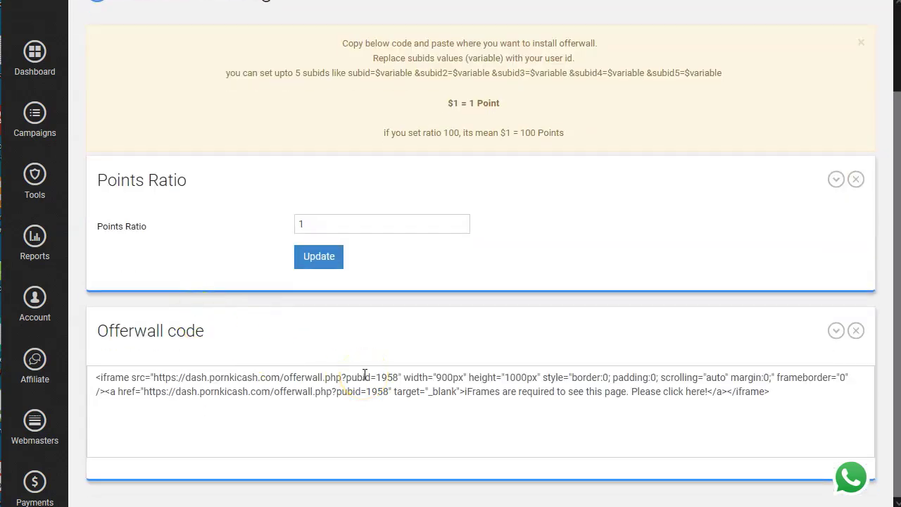
pyautogui.scroll(1, 364, 371)
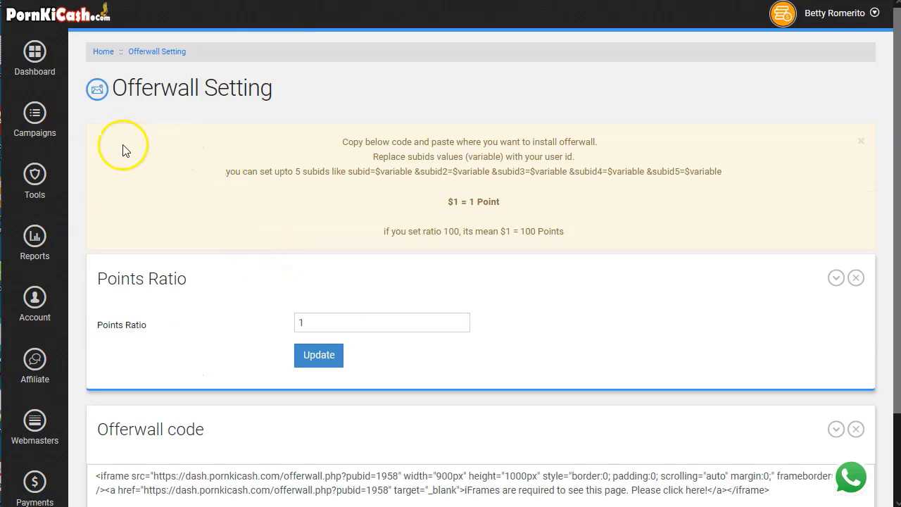
# Look over the available tools and reports, and open the Affiliate Program page to view its referral link and current referrals
pyautogui.click(43, 182)
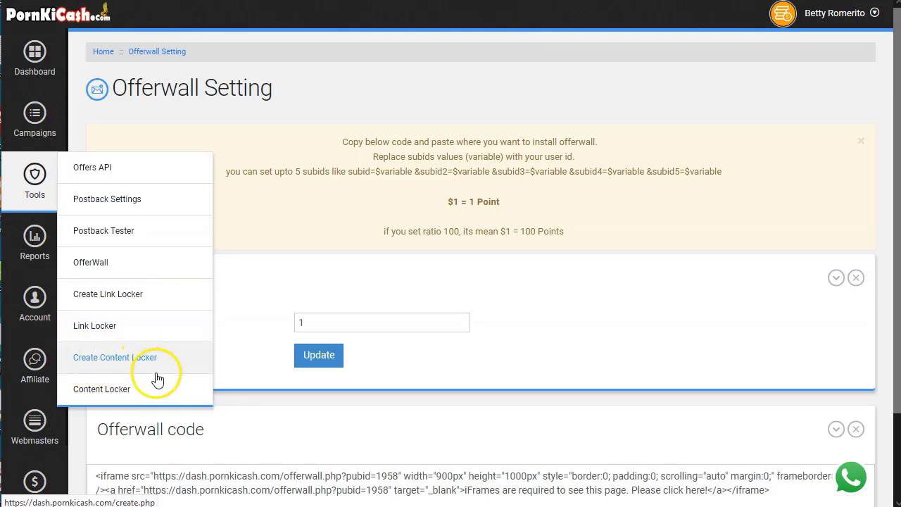
pyautogui.click(33, 240)
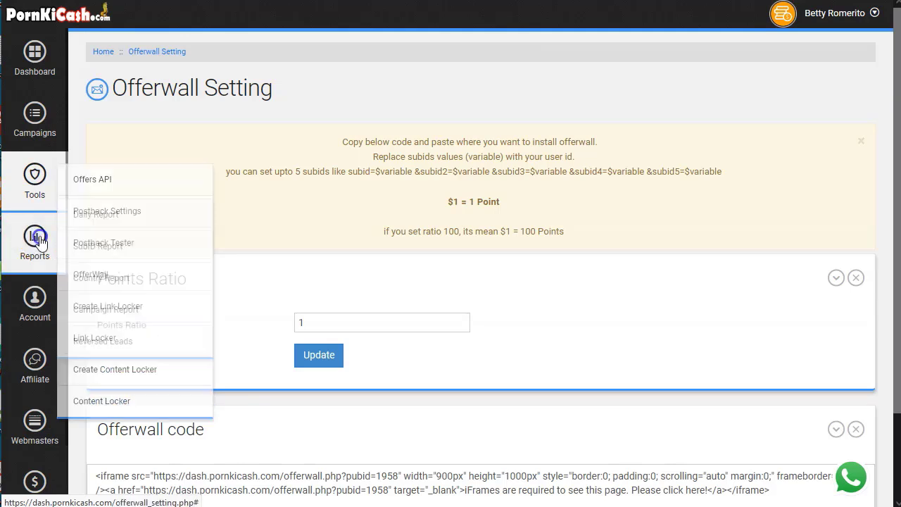
pyautogui.click(36, 366)
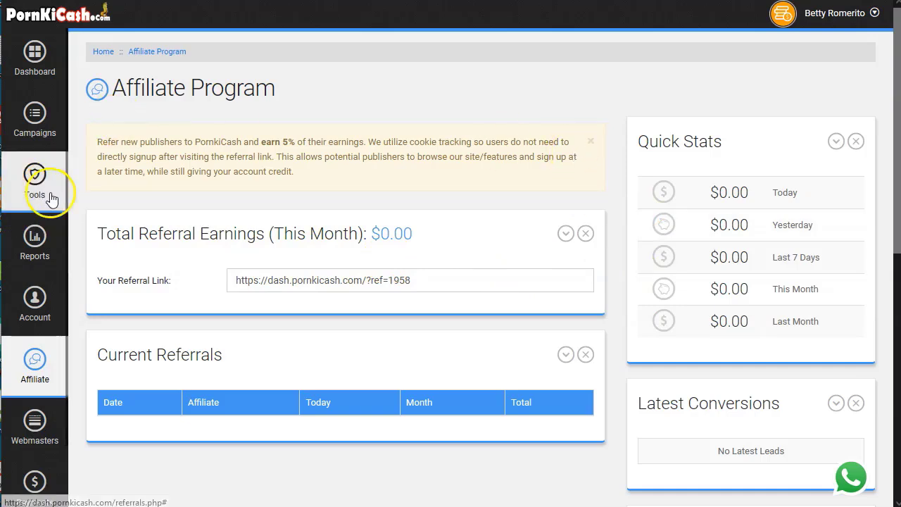
pyautogui.scroll(-1, 64, 354)
pyautogui.scroll(-2, 58, 387)
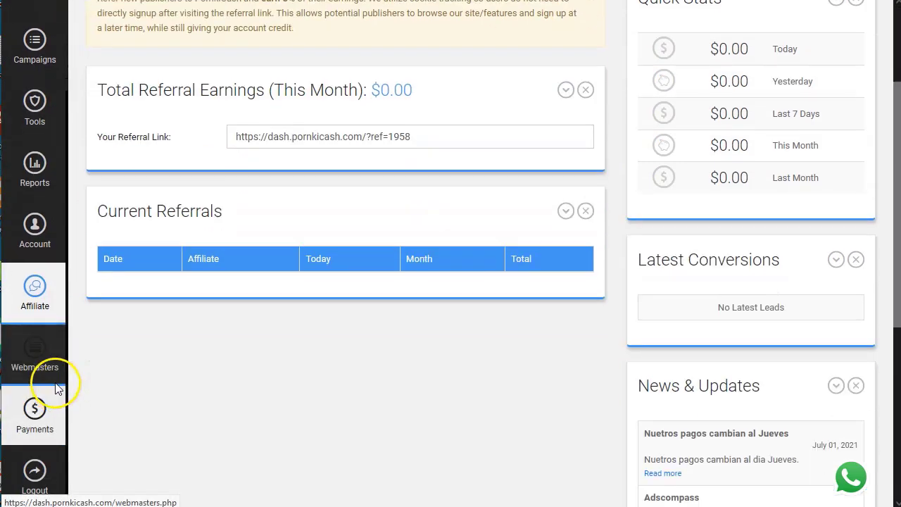
# Open the Webmasters page and look through its content and promotional images
pyautogui.click(35, 354)
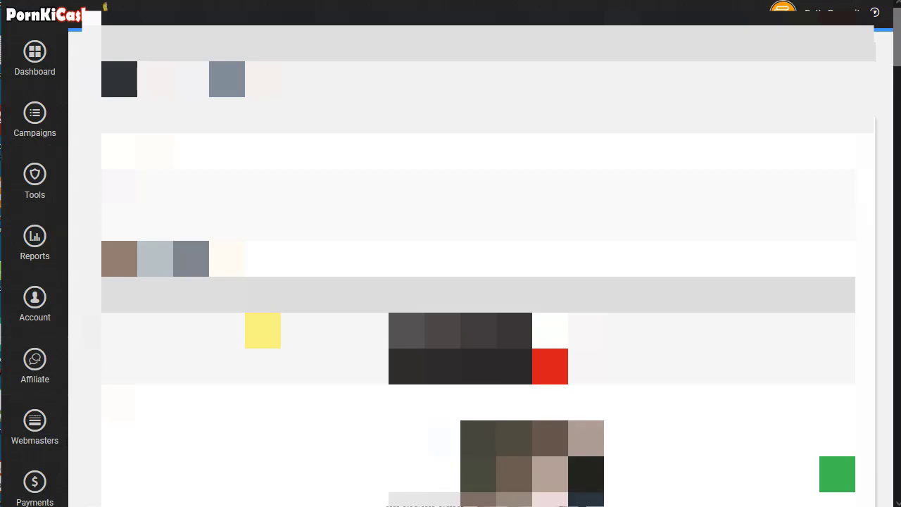
pyautogui.scroll(-10, 478, 281)
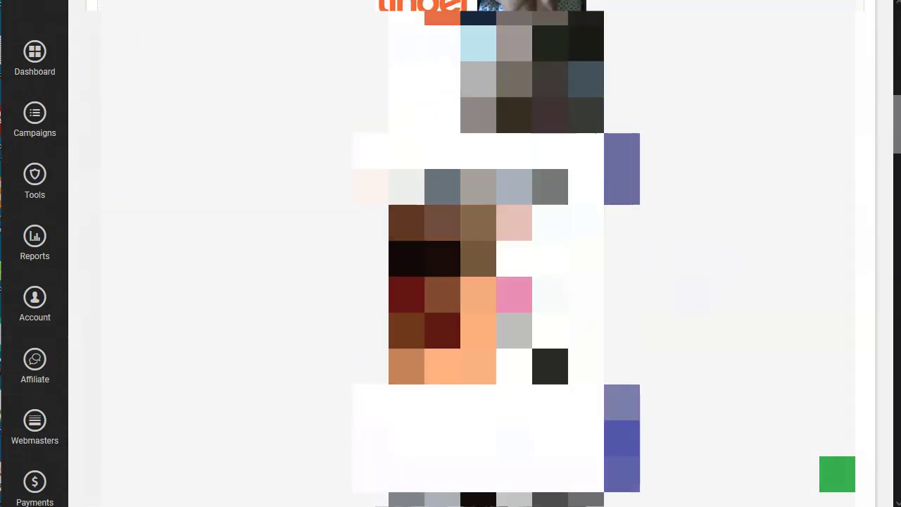
pyautogui.scroll(-10, 496, 281)
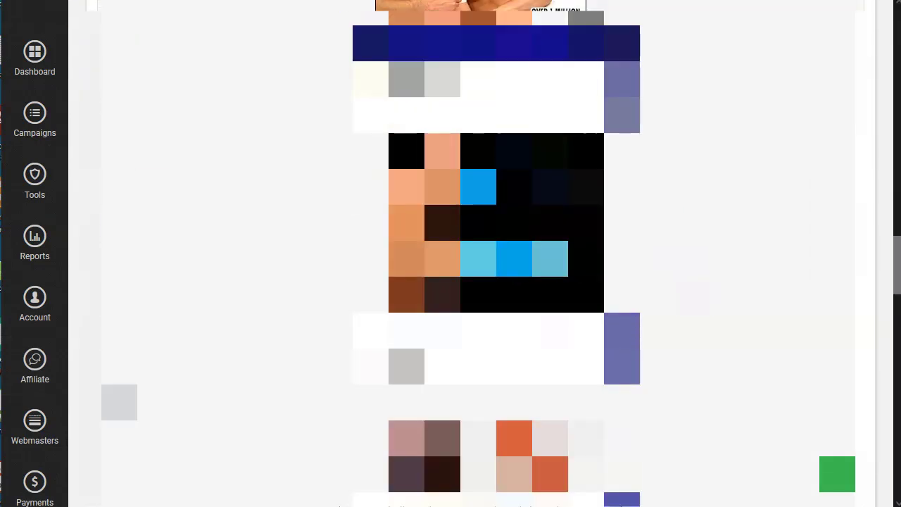
pyautogui.scroll(-10, 479, 281)
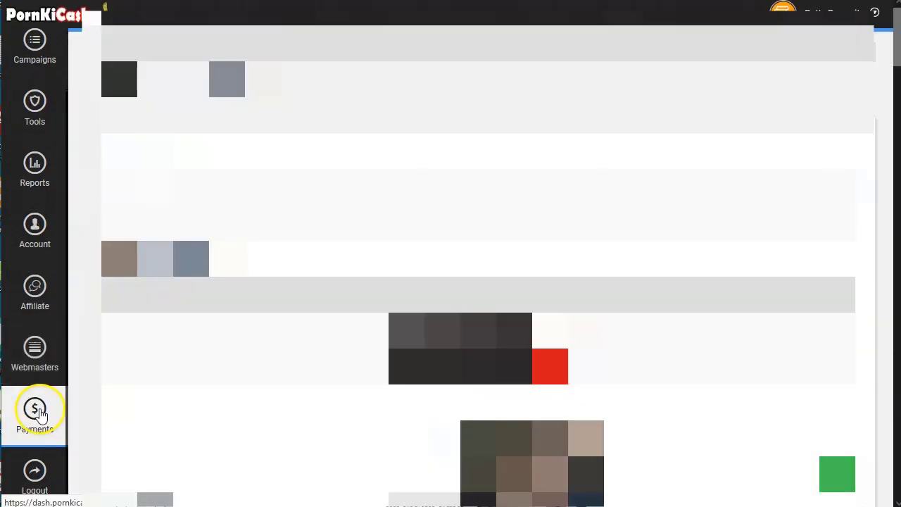
# View the payment history on the Payments page, and return to the public site's home page
pyautogui.click(39, 411)
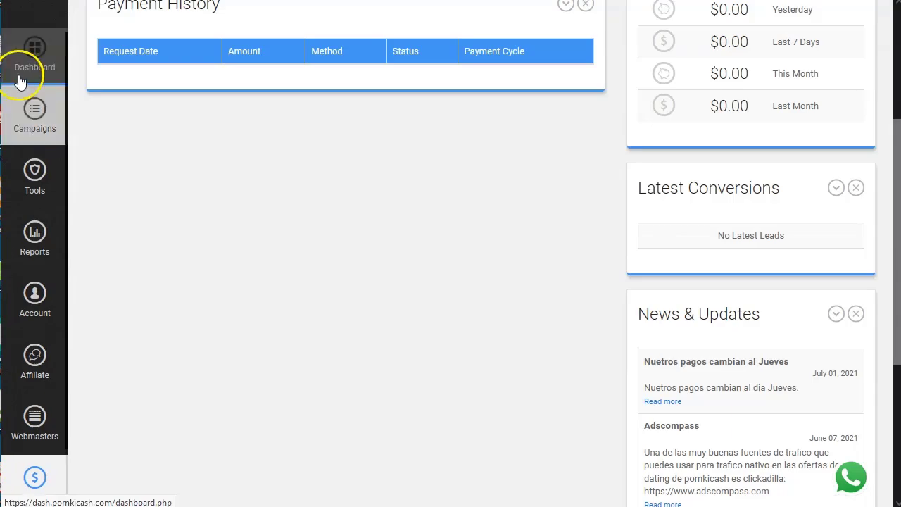
pyautogui.click(25, 65)
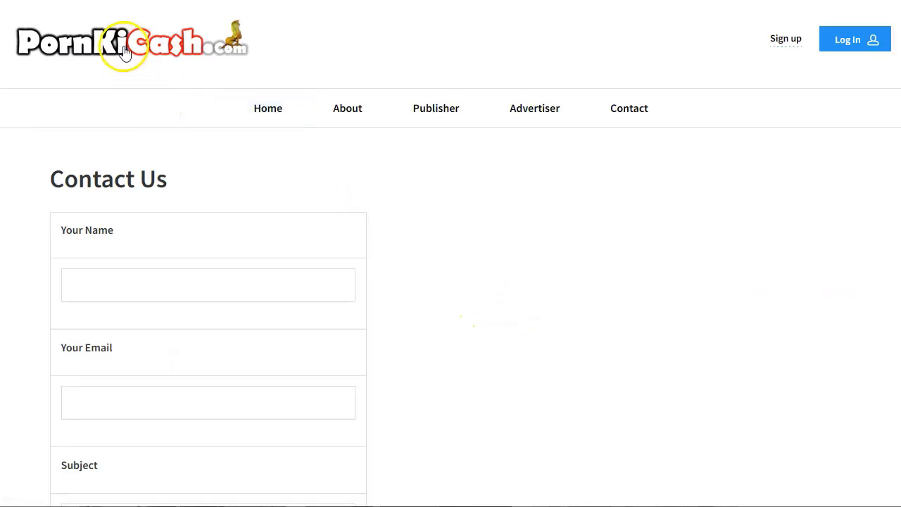
pyautogui.click(272, 104)
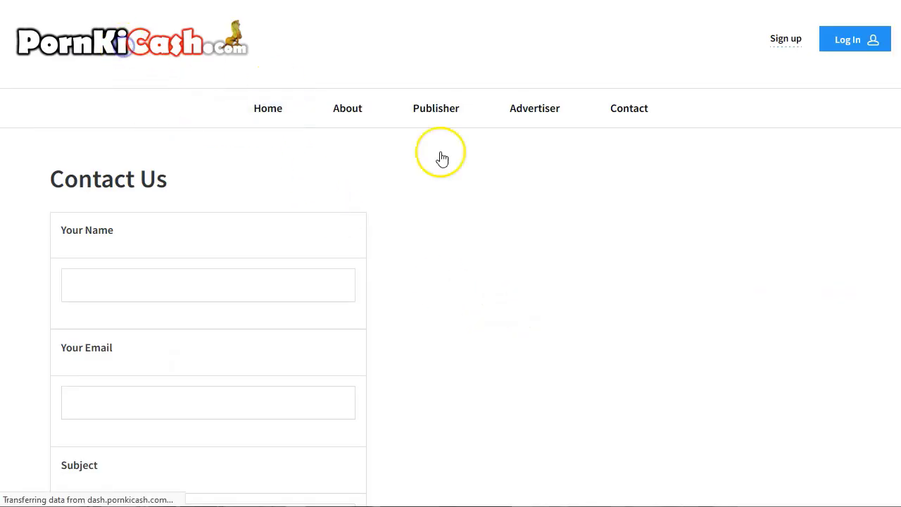